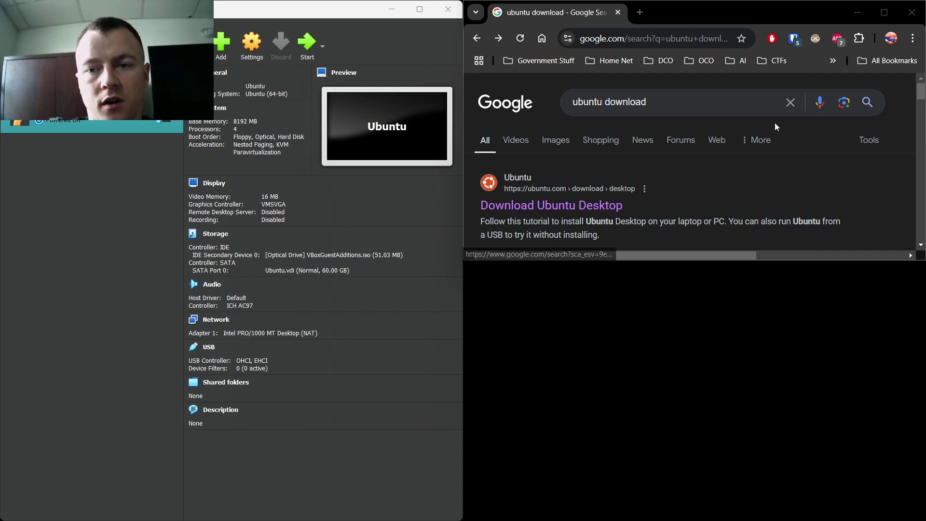
Maximize the browser window and open the Download Ubuntu Desktop page from the search results
{"action": "left_click", "coordinate": [884, 12]}
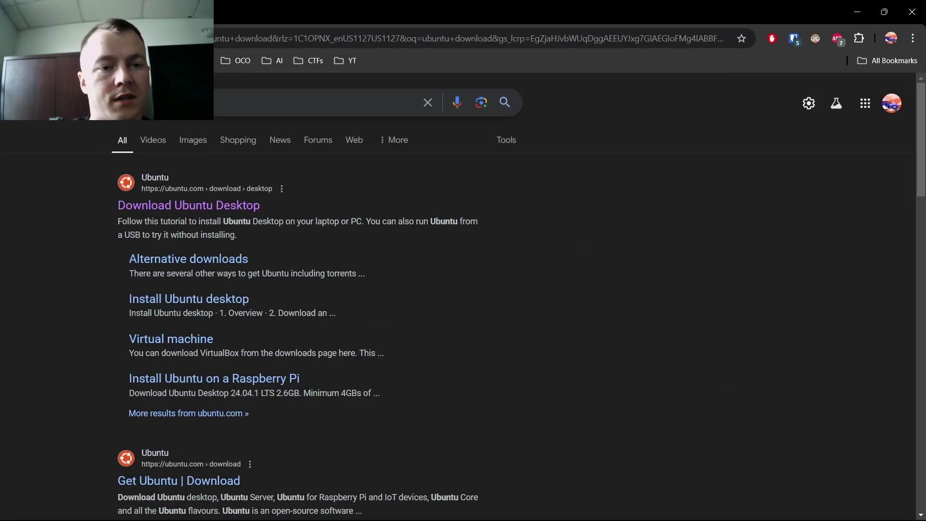
{"action": "left_click", "coordinate": [238, 194]}
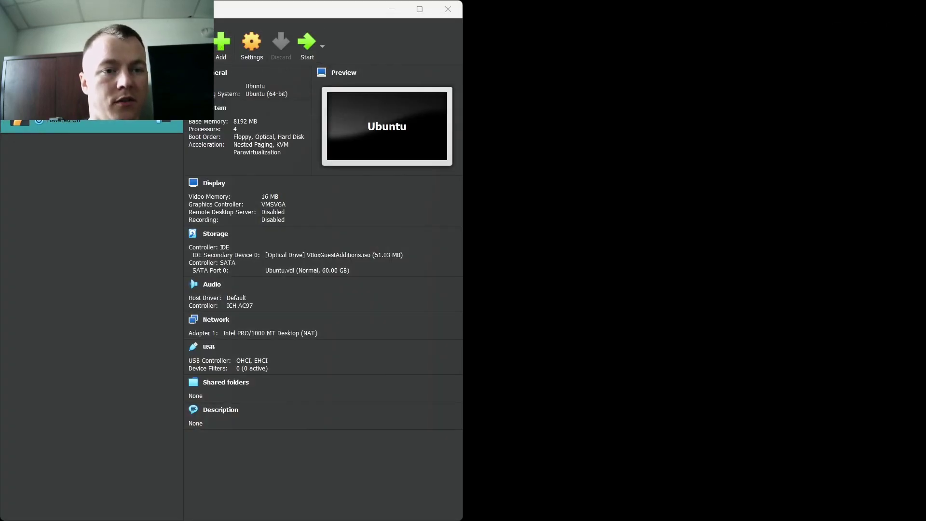
In VirtualBox, start a new virtual machine named infinit3i ubuntu with the ubuntu-22.04.3-desktop-amd64.iso image and unattended installation skipped
{"action": "left_click", "coordinate": [191, 44]}
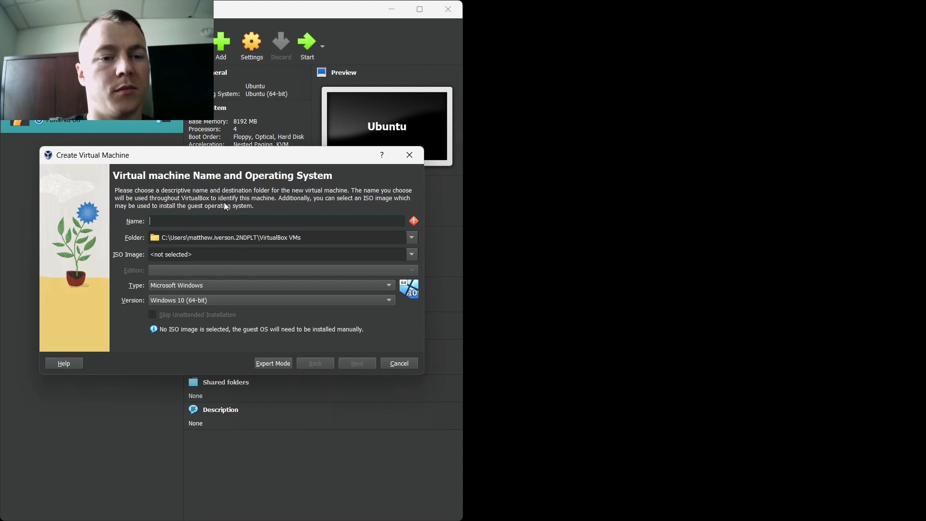
{"action": "type", "text": "infinit3i ubuntu"}
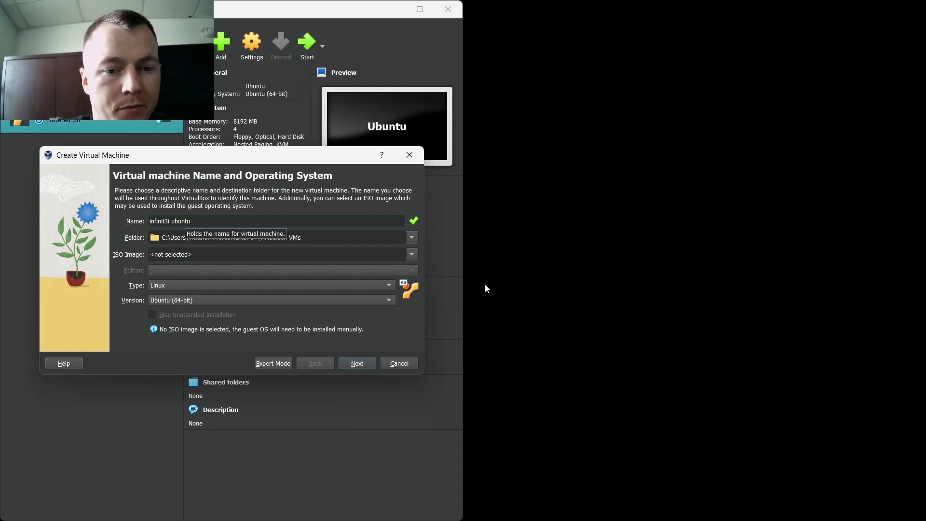
{"action": "left_click", "coordinate": [411, 255]}
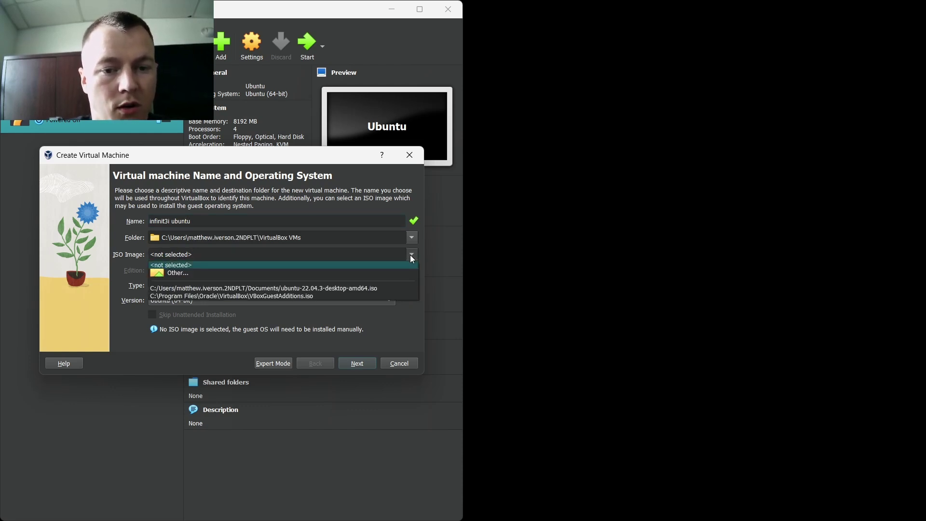
{"action": "left_click", "coordinate": [336, 289]}
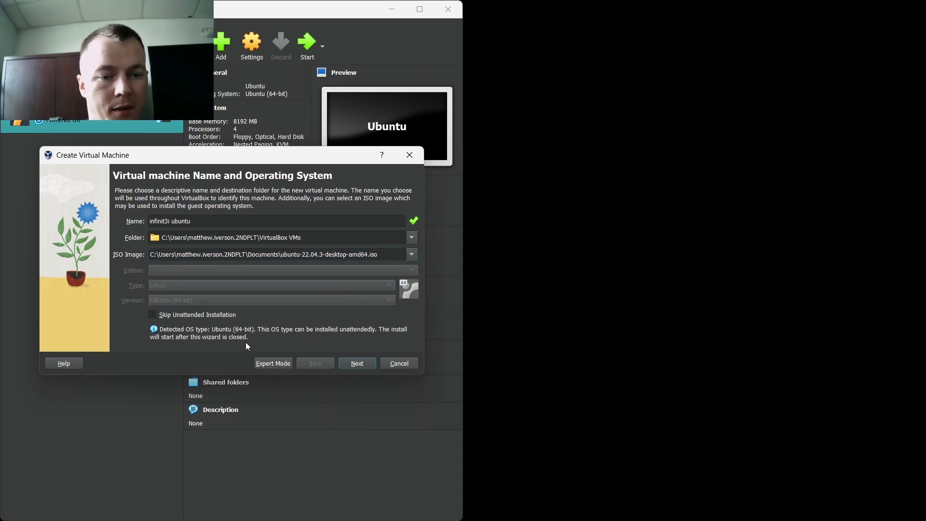
{"action": "left_click", "coordinate": [191, 318]}
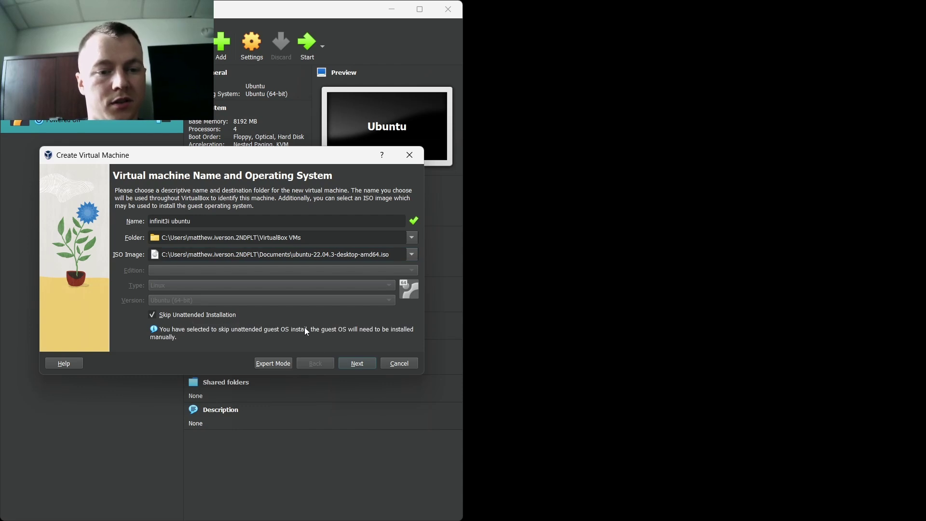
{"action": "left_click", "coordinate": [358, 363]}
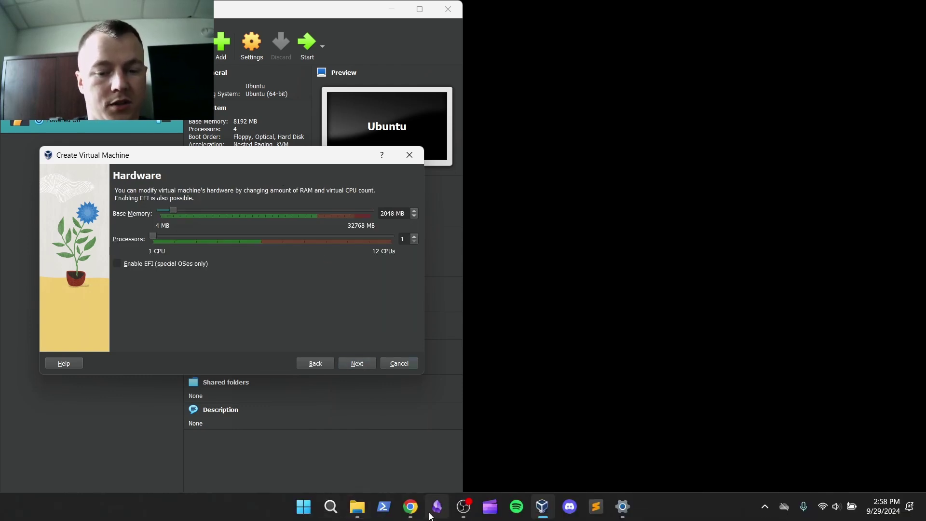
Switch to Chrome and search the web for "ubuntu spec requirements" in a new tab
{"action": "left_click", "coordinate": [410, 506]}
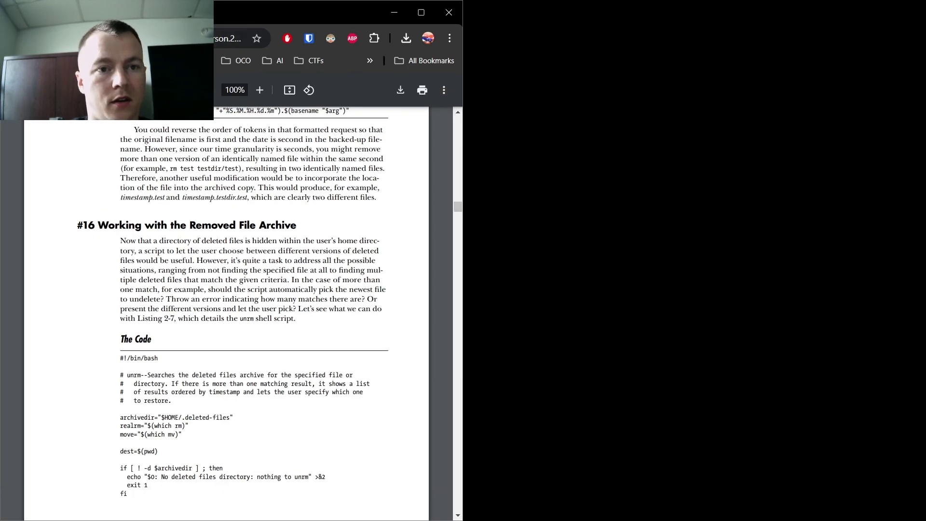
{"action": "key", "text": "ctrl+t"}
{"action": "type", "text": "ubu"}
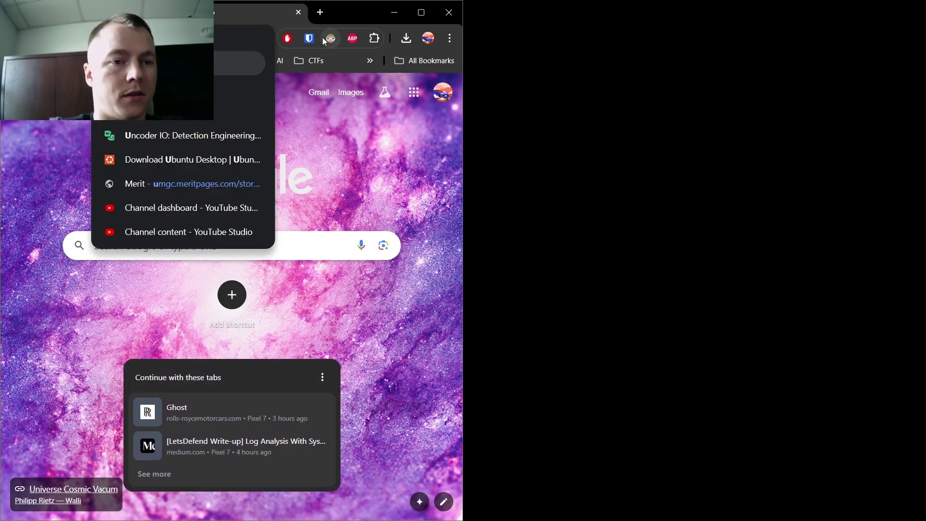
{"action": "type", "text": "ntu spec"}
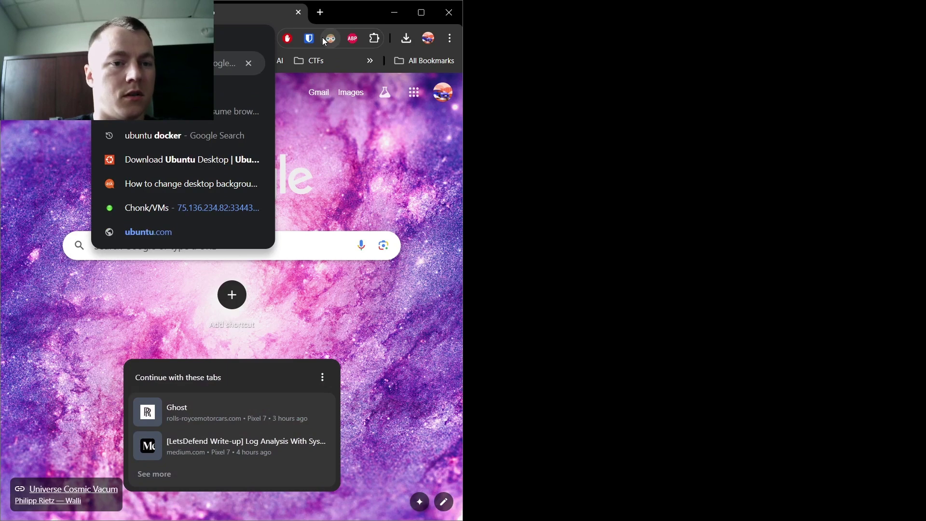
{"action": "type", "text": " requirements"}
{"action": "key", "text": "Return"}
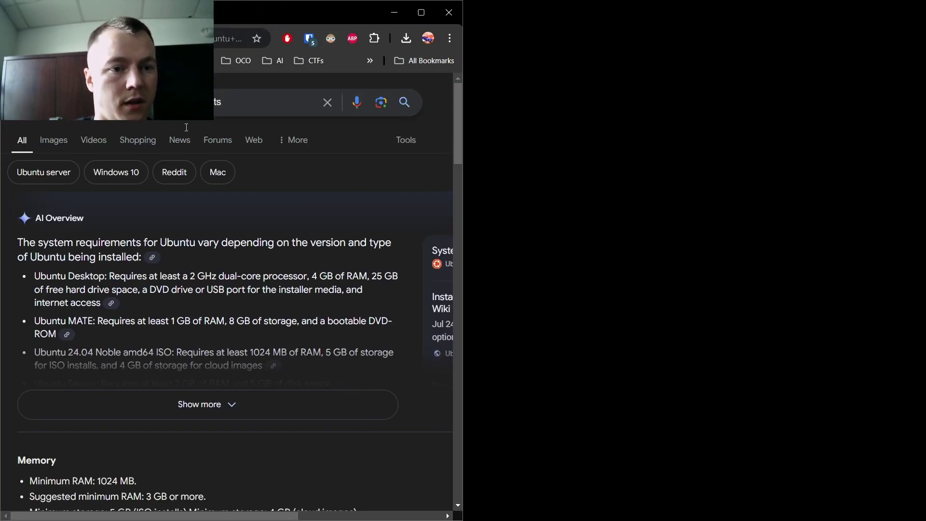
Examine the memory and storage requirements in the search results and on Ubuntu's System requirements page
{"action": "left_click", "coordinate": [207, 416]}
{"action": "scroll", "coordinate": [278, 355], "scroll_direction": "down", "scroll_amount": 5}
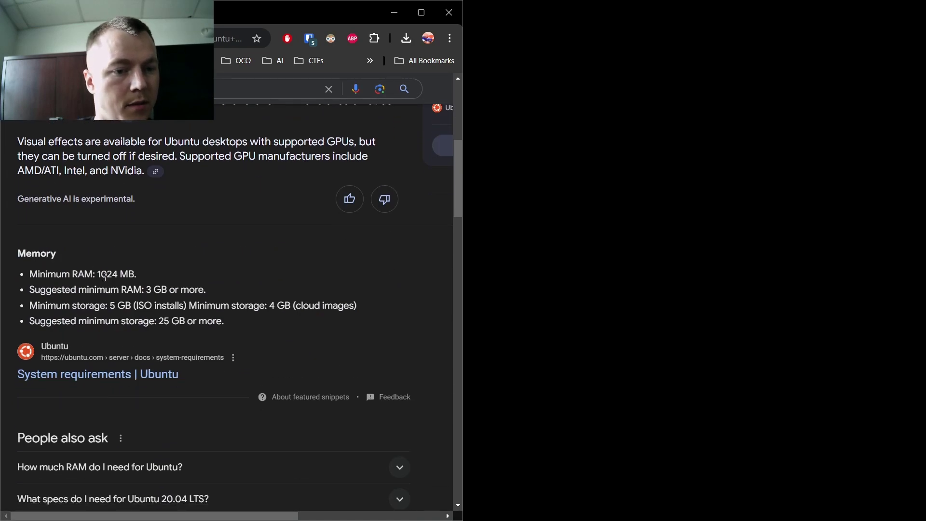
{"action": "left_click_drag", "start_coordinate": [97, 274], "coordinate": [118, 275]}
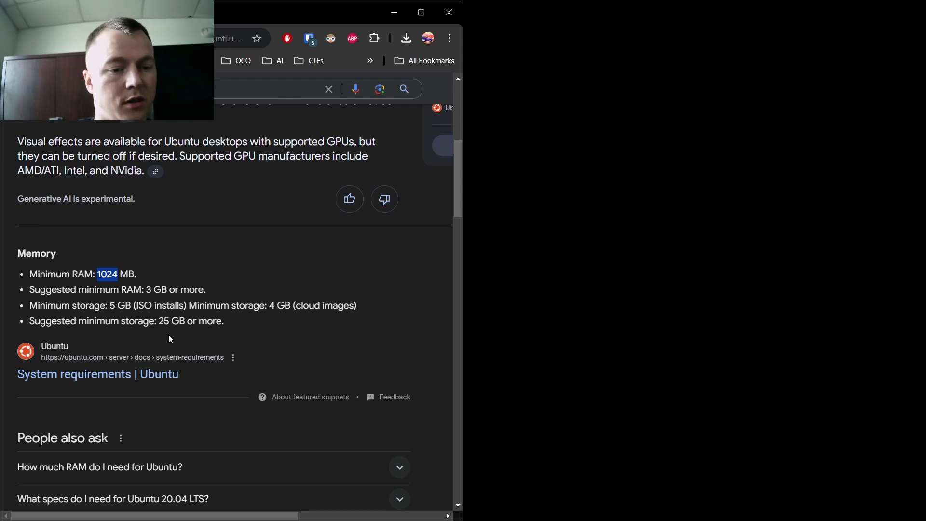
{"action": "left_click", "coordinate": [164, 384]}
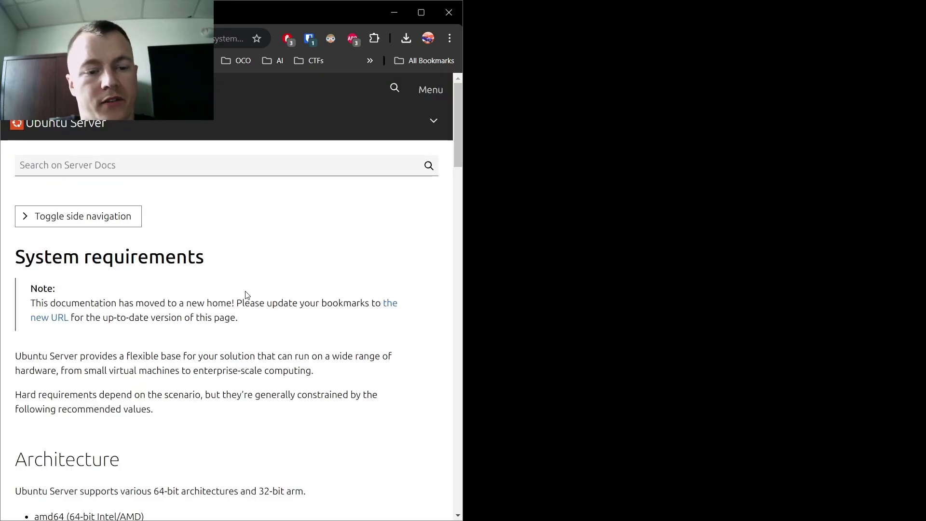
{"action": "scroll", "coordinate": [260, 330], "scroll_direction": "down", "scroll_amount": 7}
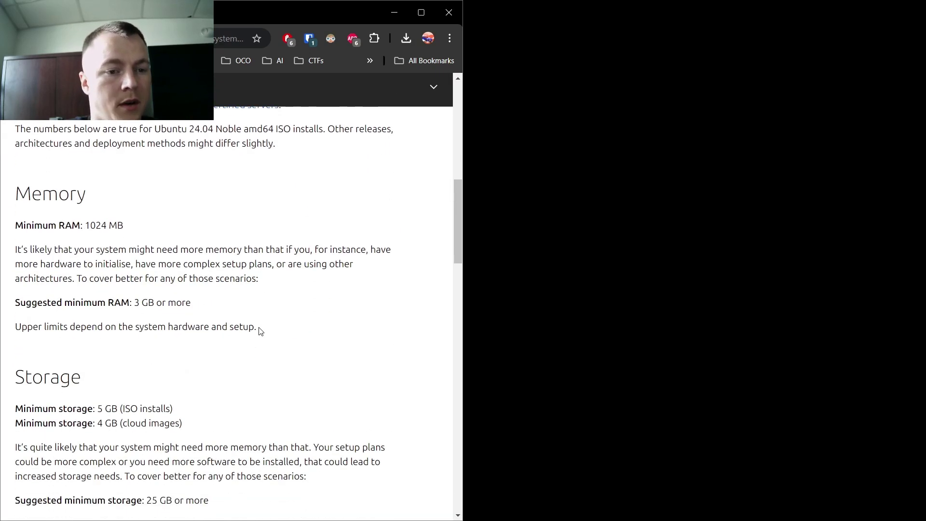
{"action": "scroll", "coordinate": [278, 316], "scroll_direction": "down", "scroll_amount": 2}
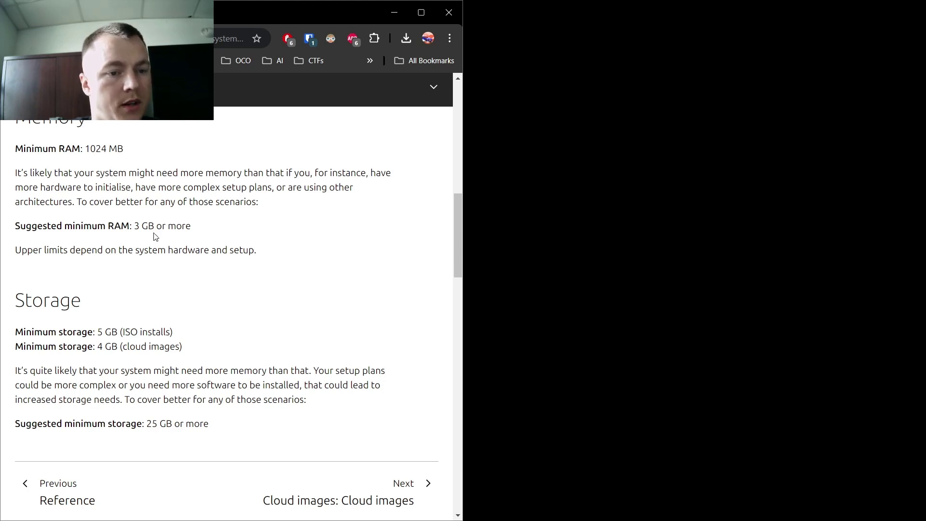
{"action": "scroll", "coordinate": [167, 230], "scroll_direction": "down", "scroll_amount": 1}
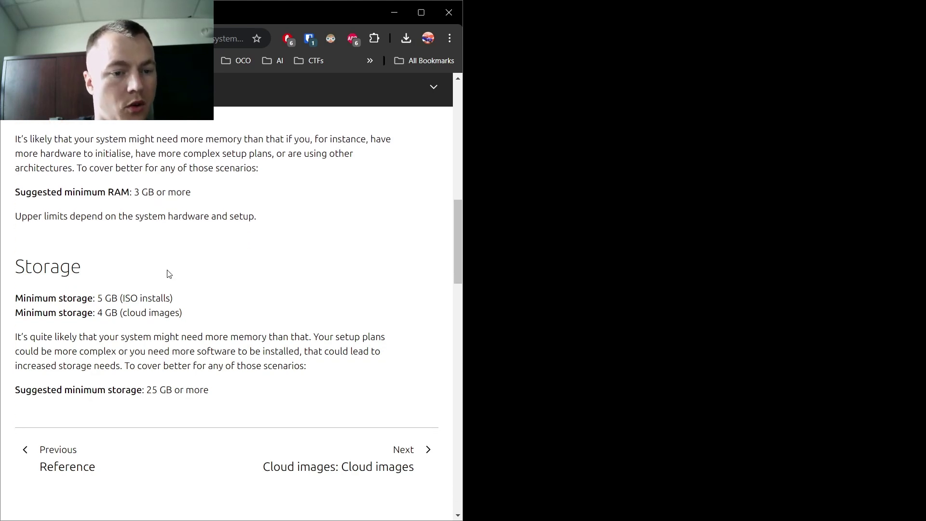
{"action": "scroll", "coordinate": [176, 305], "scroll_direction": "down", "scroll_amount": 1}
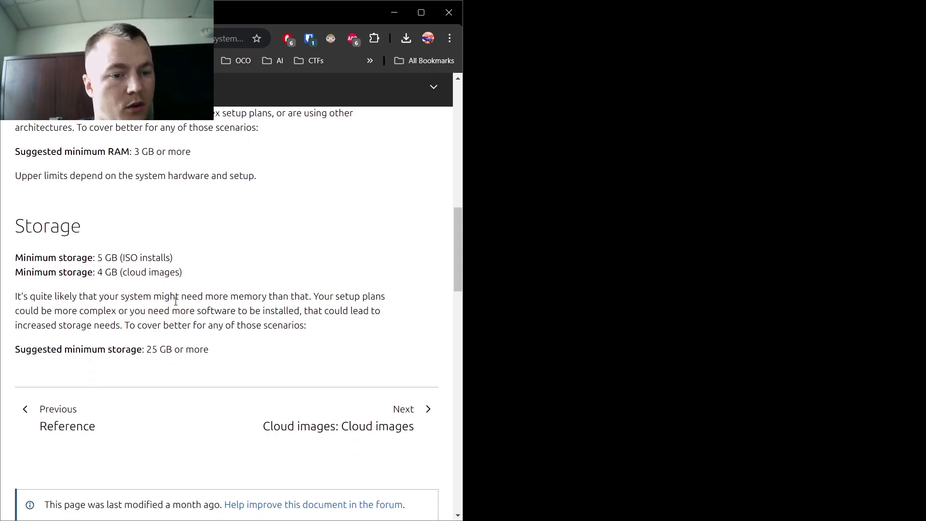
{"action": "scroll", "coordinate": [176, 304], "scroll_direction": "down", "scroll_amount": 1}
{"action": "scroll", "coordinate": [176, 304], "scroll_direction": "down", "scroll_amount": 2}
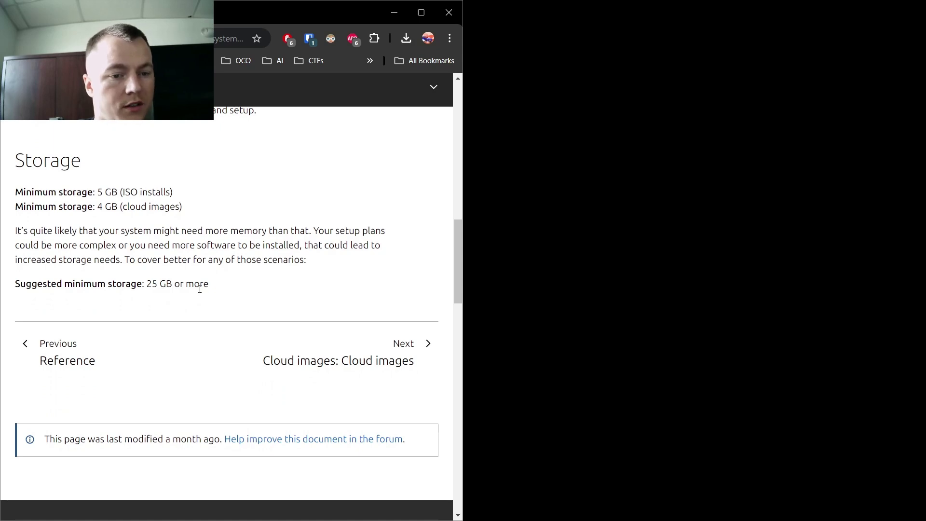
Switch back to VirtualBox and set the new machine's base memory to 4096 MB and its processors to 4
{"action": "left_click", "coordinate": [396, 14]}
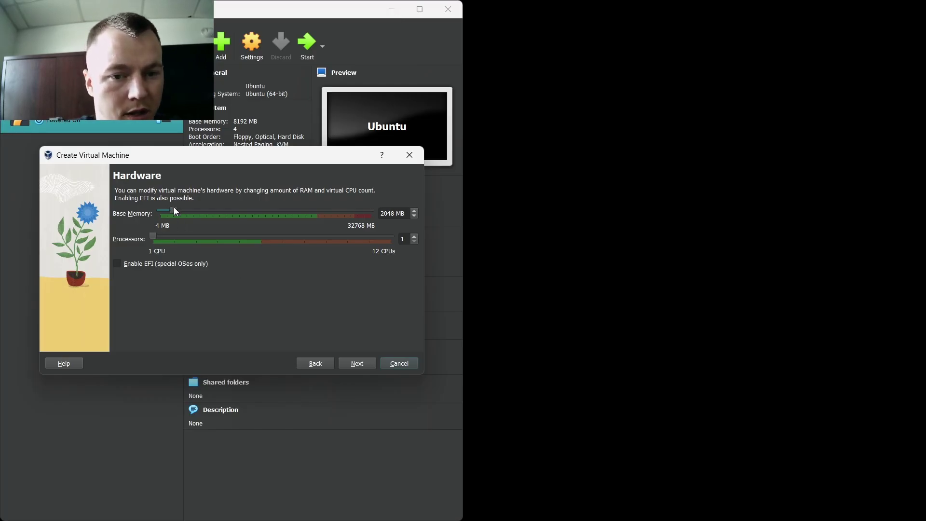
{"action": "left_click_drag", "start_coordinate": [181, 211], "coordinate": [186, 211]}
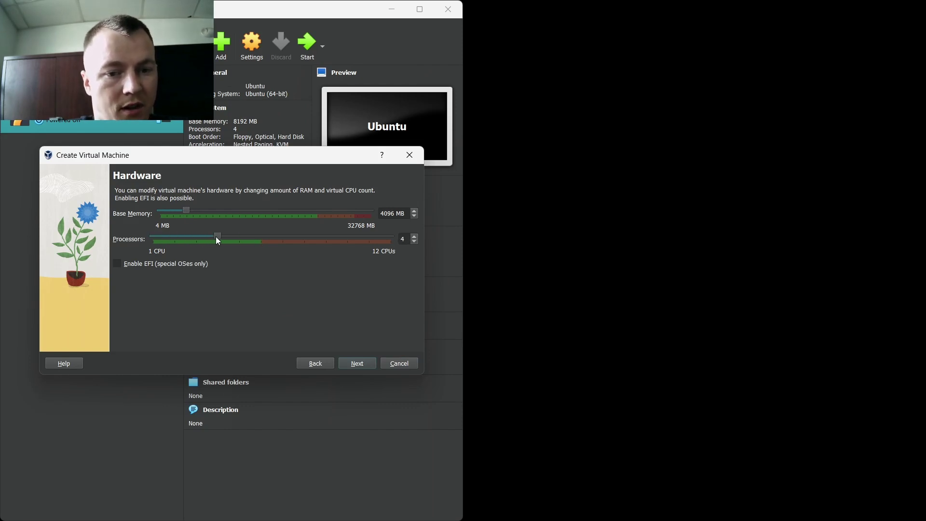
{"action": "left_click", "coordinate": [366, 364]}
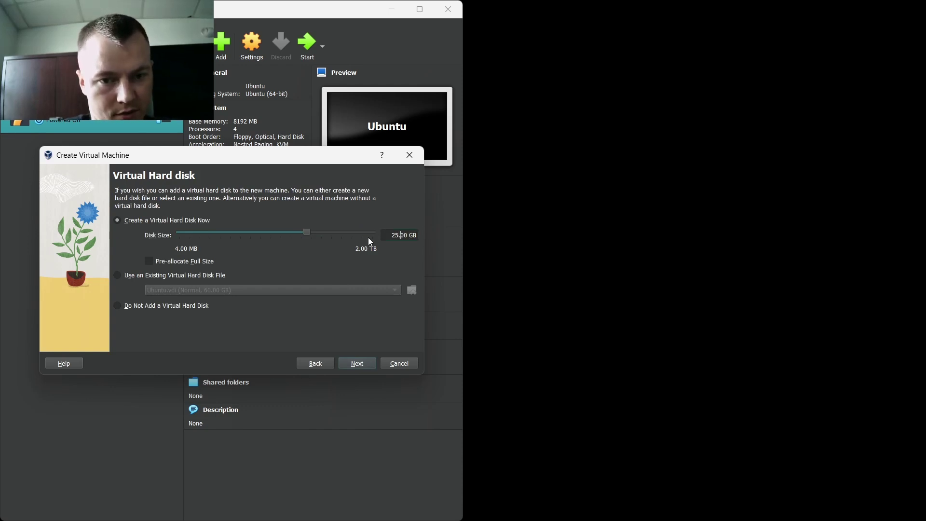
Set the new virtual hard disk's size to 60 GB and finish creating the virtual machine
{"action": "key", "text": "BackSpace"}
{"action": "key", "text": "BackSpace"}
{"action": "type", "text": "60"}
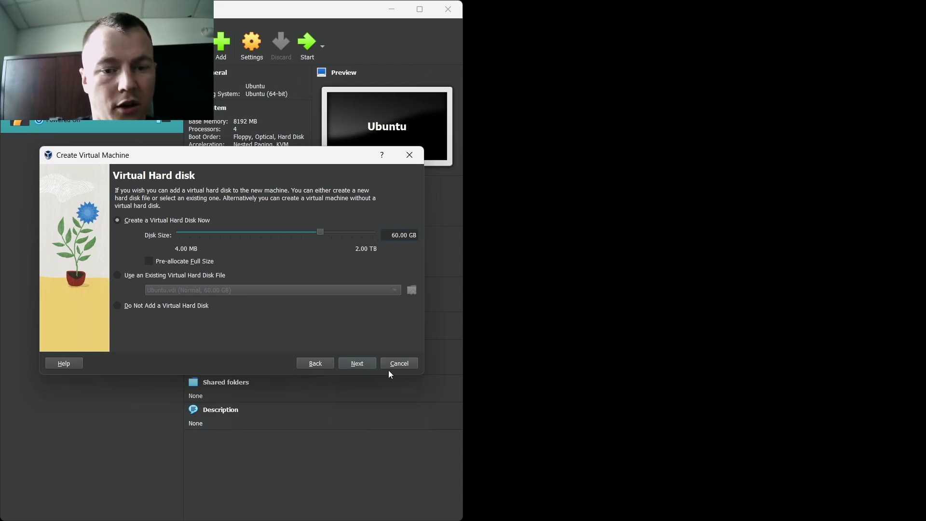
{"action": "left_click", "coordinate": [367, 366]}
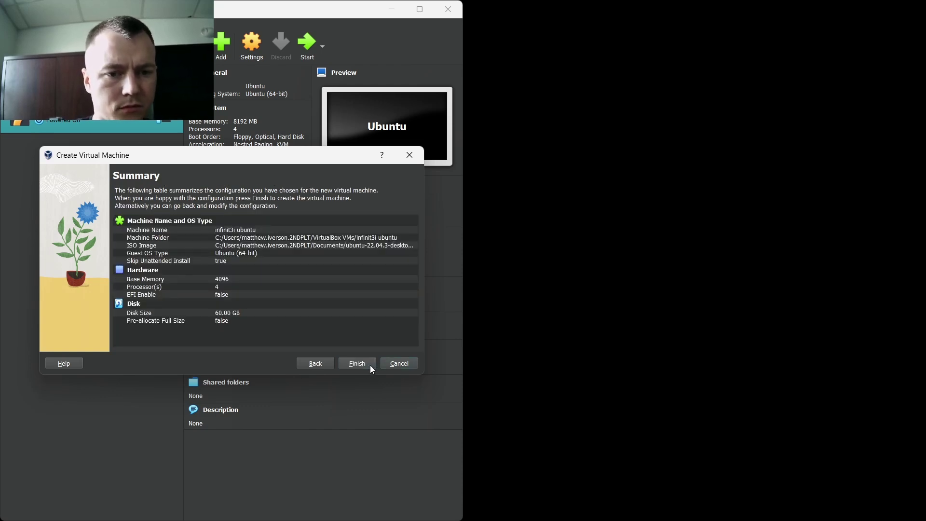
{"action": "left_click", "coordinate": [370, 366]}
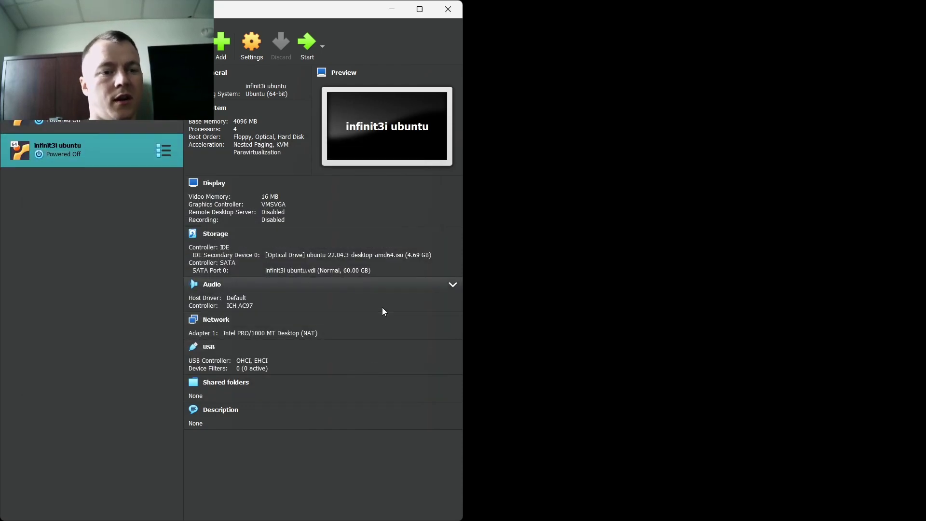
Start the infinit3i ubuntu machine with the Try or Install Ubuntu boot entry and maximize its window
{"action": "left_click", "coordinate": [306, 45]}
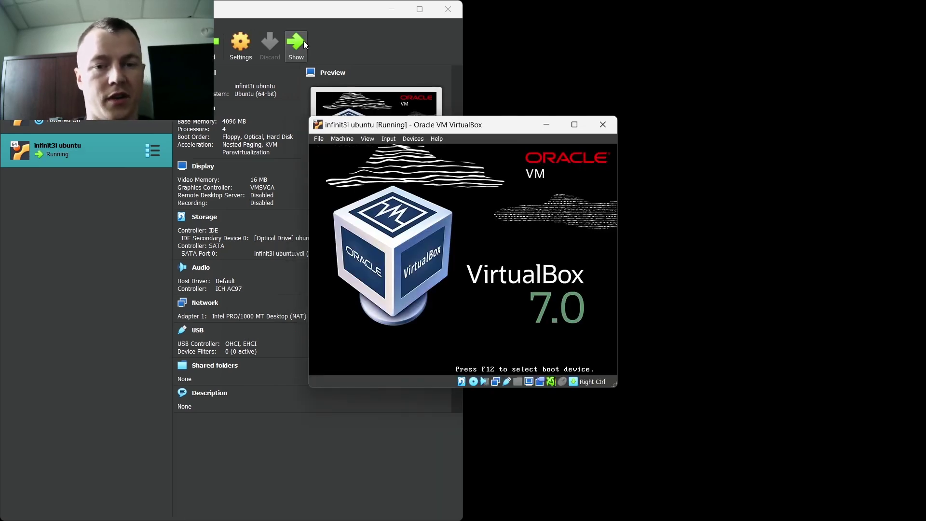
{"action": "left_click", "coordinate": [483, 158]}
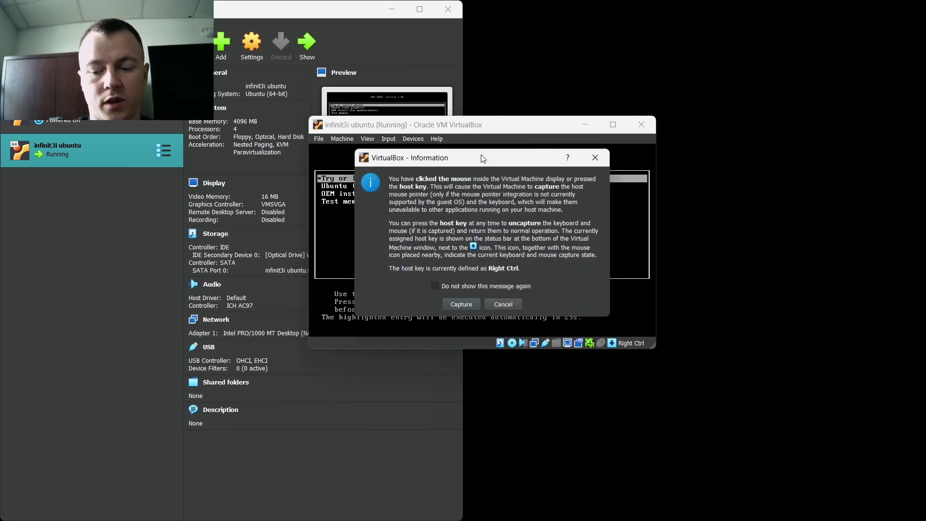
{"action": "left_click", "coordinate": [590, 161]}
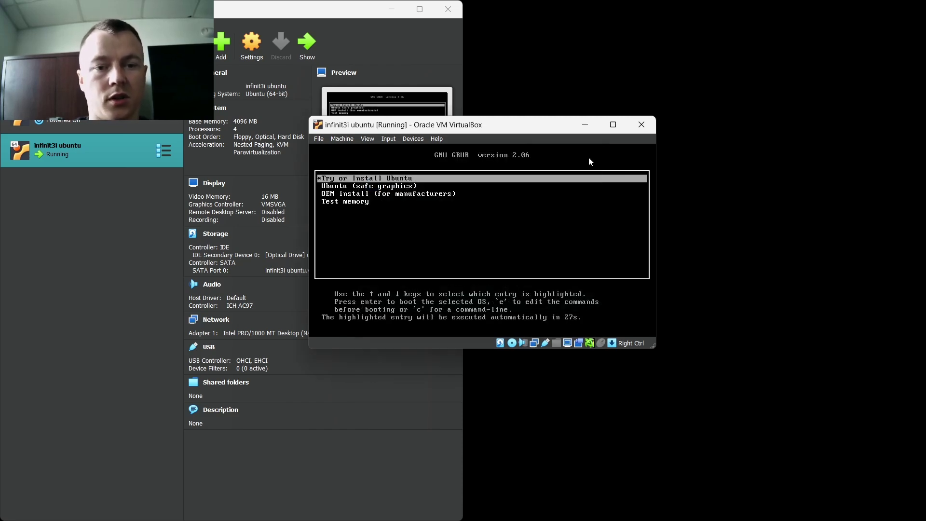
{"action": "key", "text": "Return"}
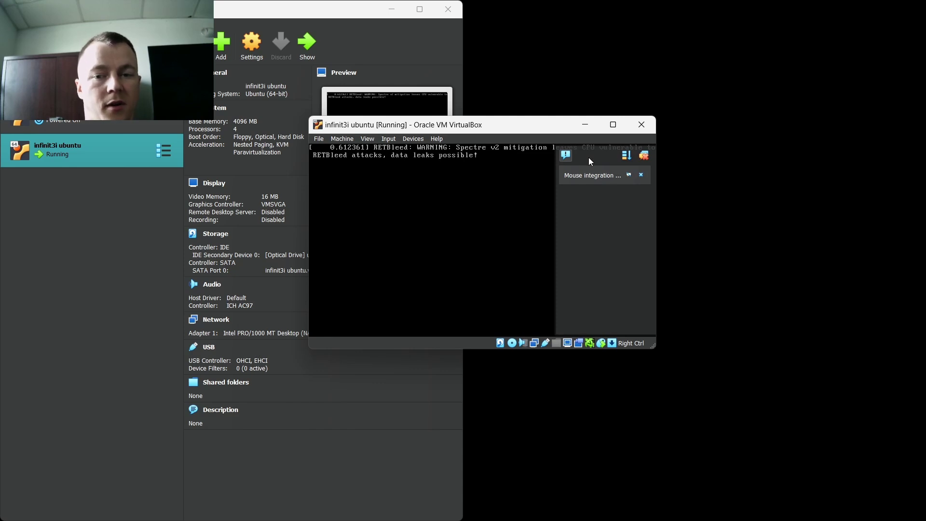
{"action": "left_click", "coordinate": [644, 155]}
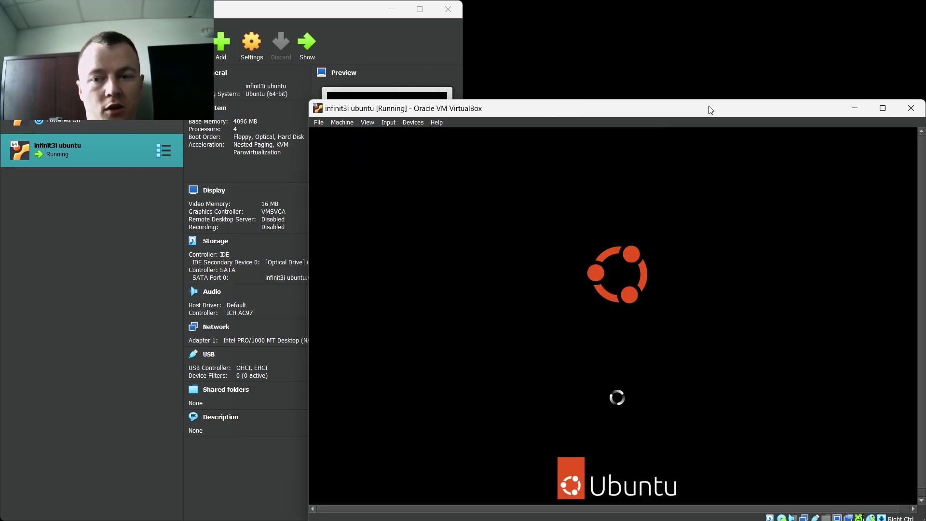
{"action": "left_click", "coordinate": [877, 108]}
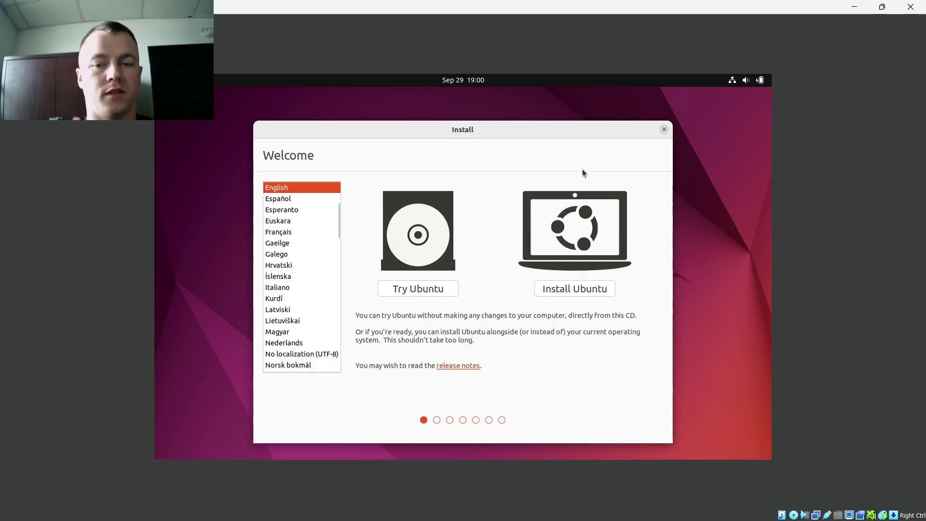
Choose to install Ubuntu in English and accept the English (US) keyboard layout
{"action": "left_click", "coordinate": [568, 292]}
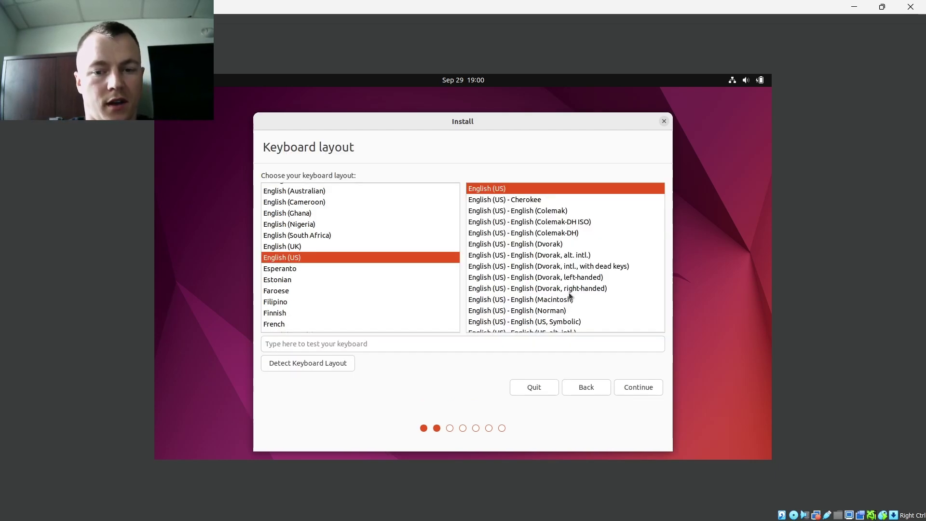
{"action": "left_click", "coordinate": [595, 386]}
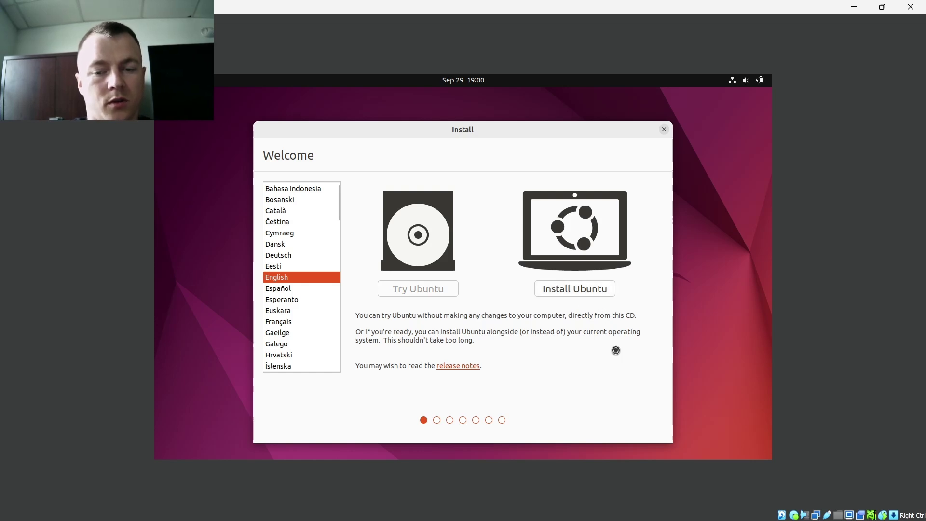
{"action": "left_click", "coordinate": [639, 392]}
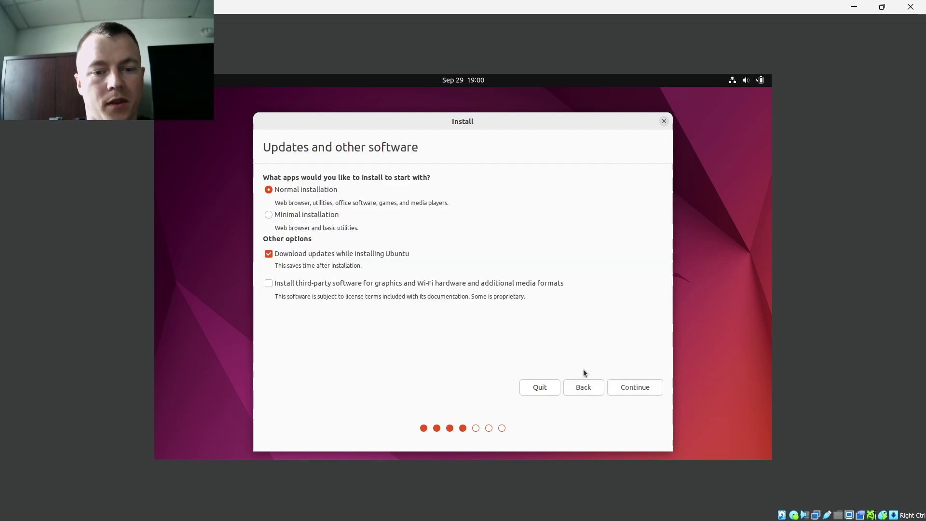
Choose the minimal installation with update downloads and third-party software both turned off, and continue to the installation type
{"action": "left_click", "coordinate": [297, 218]}
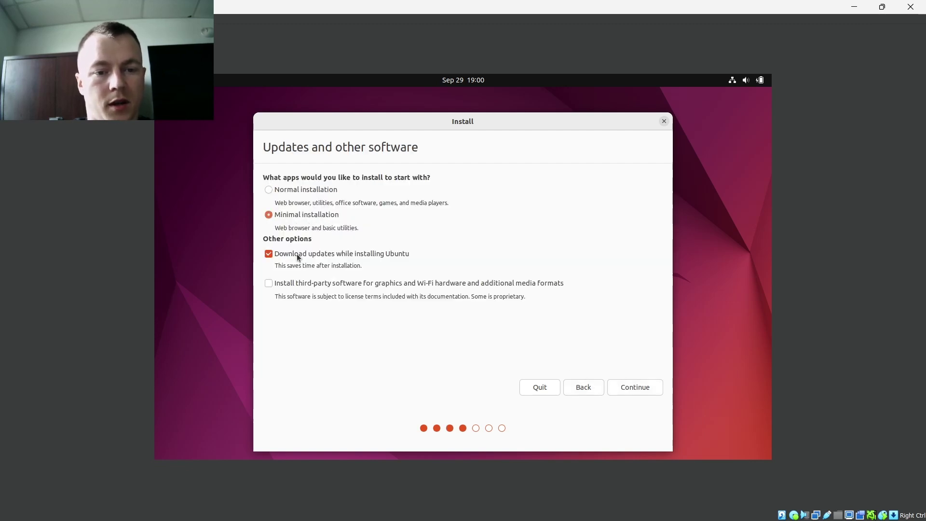
{"action": "left_click", "coordinate": [288, 286]}
{"action": "left_click", "coordinate": [291, 256]}
{"action": "left_click", "coordinate": [297, 285]}
{"action": "left_click", "coordinate": [319, 257]}
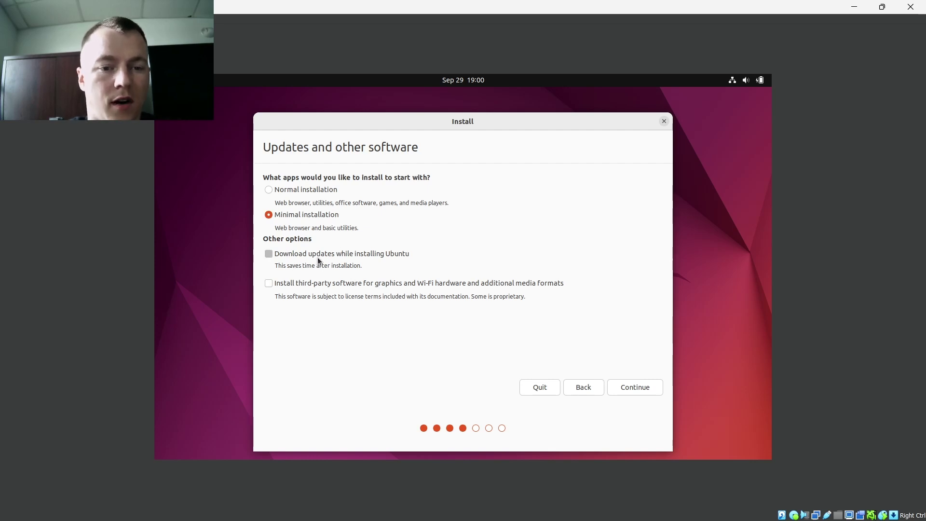
{"action": "left_click", "coordinate": [316, 285]}
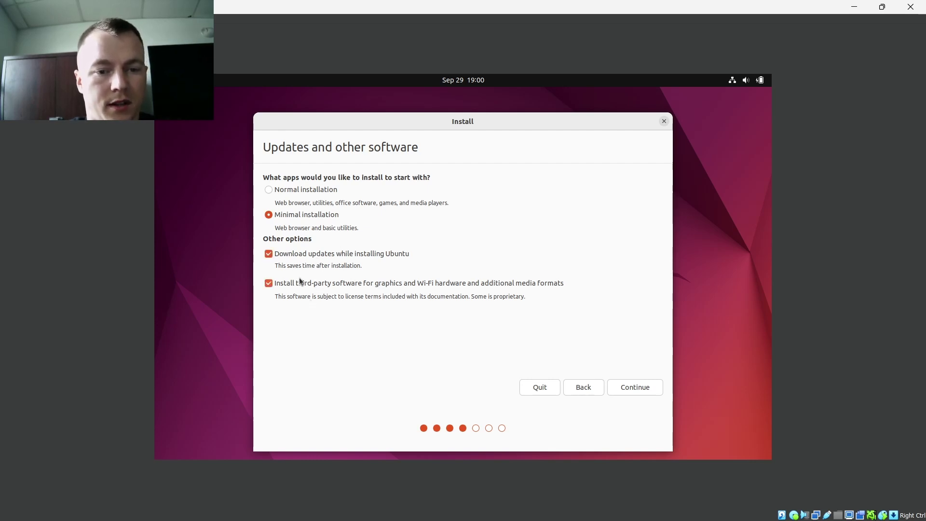
{"action": "left_click", "coordinate": [311, 258]}
{"action": "left_click", "coordinate": [300, 283]}
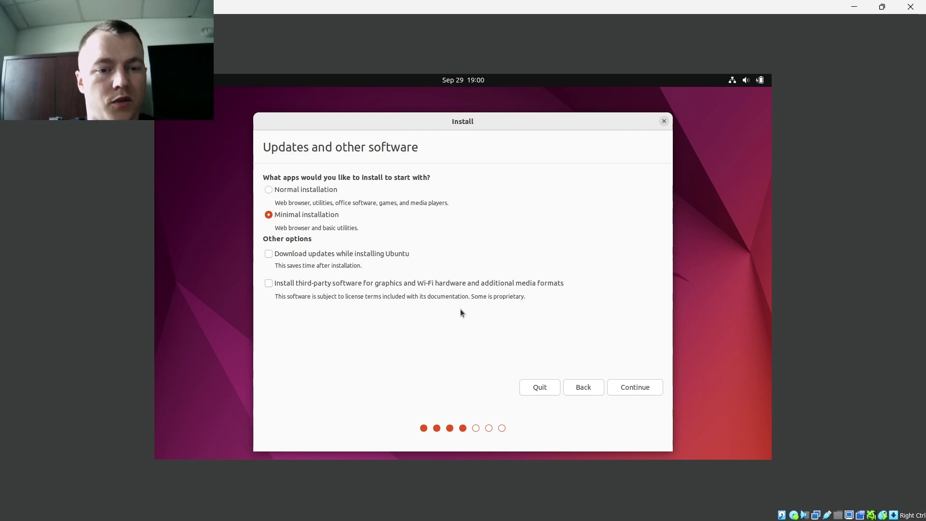
{"action": "left_click", "coordinate": [642, 387]}
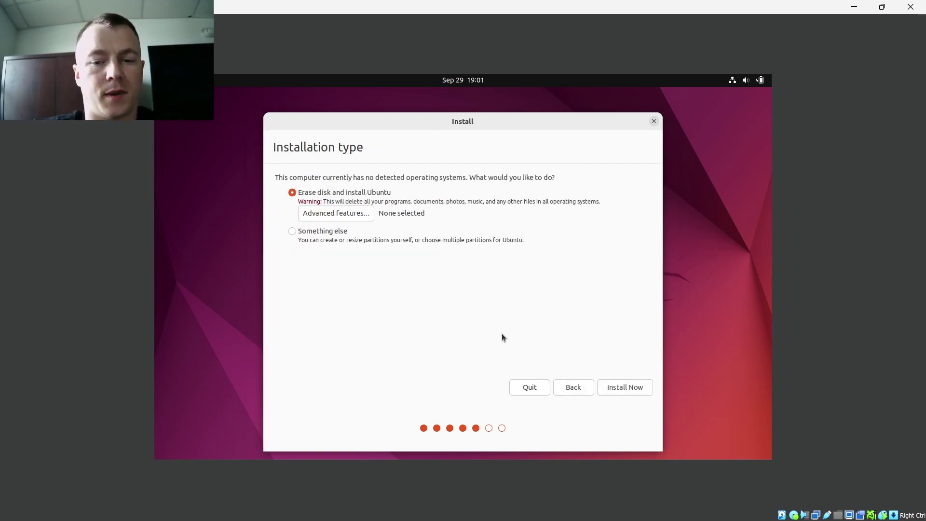
Start the installation with the disk erased, confirm writing the partition changes, and set the location to Phoenix
{"action": "left_click", "coordinate": [624, 392]}
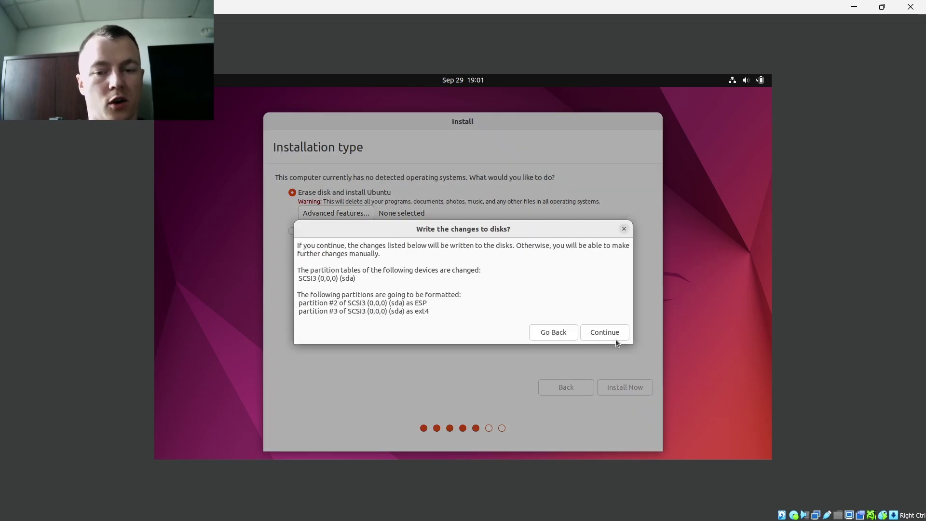
{"action": "left_click", "coordinate": [604, 332]}
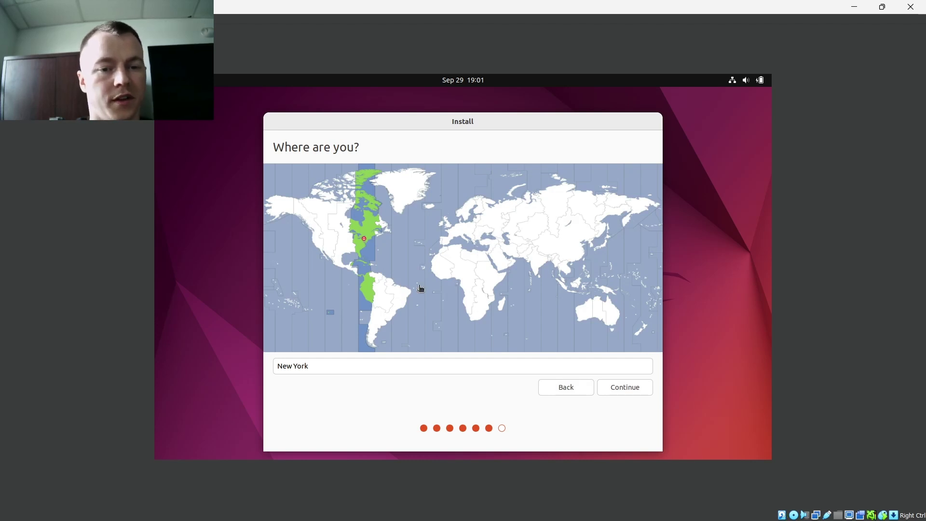
{"action": "left_click", "coordinate": [329, 250]}
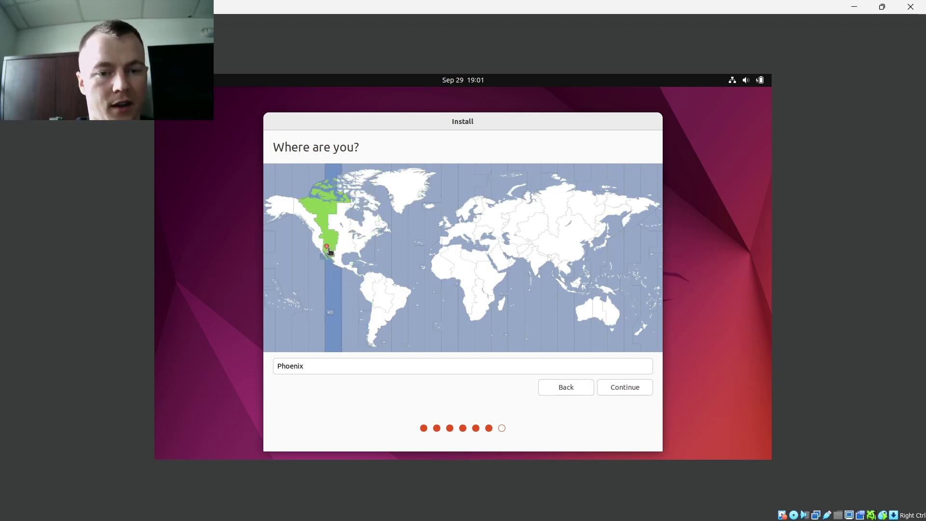
{"action": "left_click", "coordinate": [637, 386]}
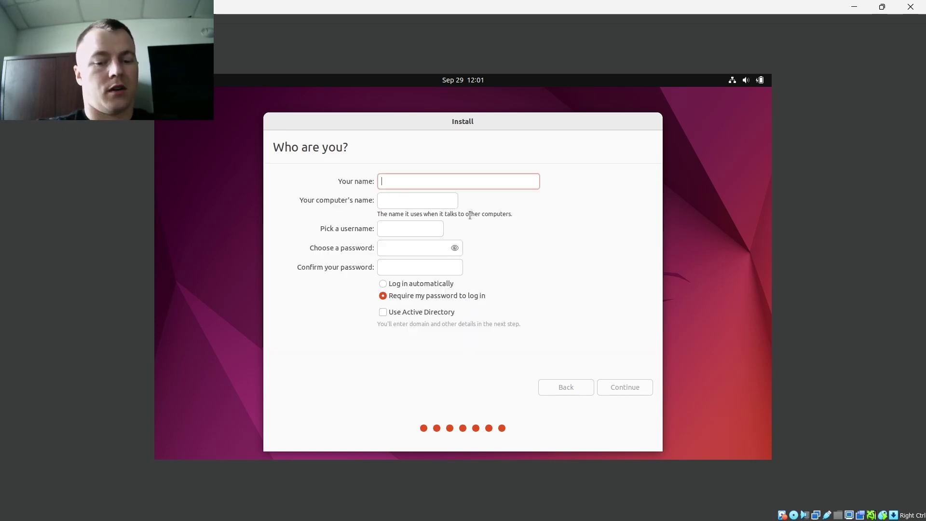
Enter infint3i as the name for the new account, and fill in and confirm the account password
{"action": "type", "text": "infint"}
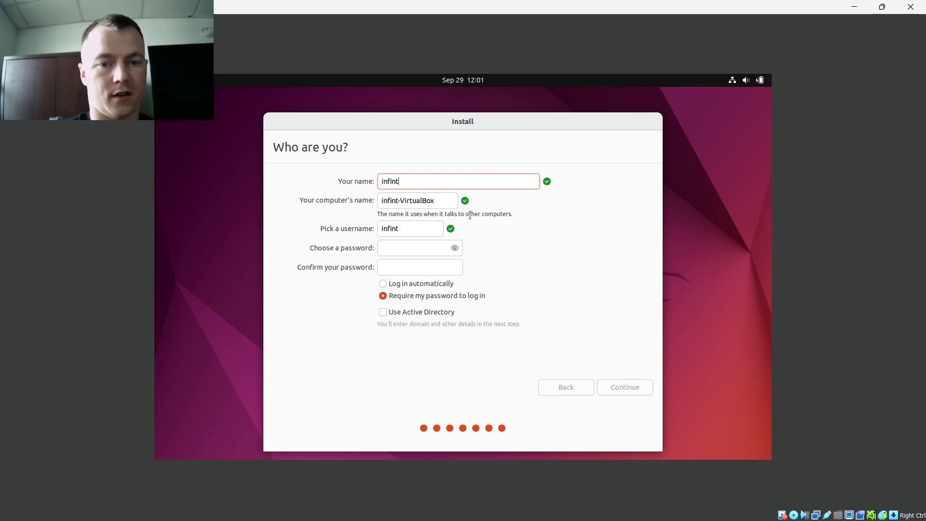
{"action": "type", "text": "3i"}
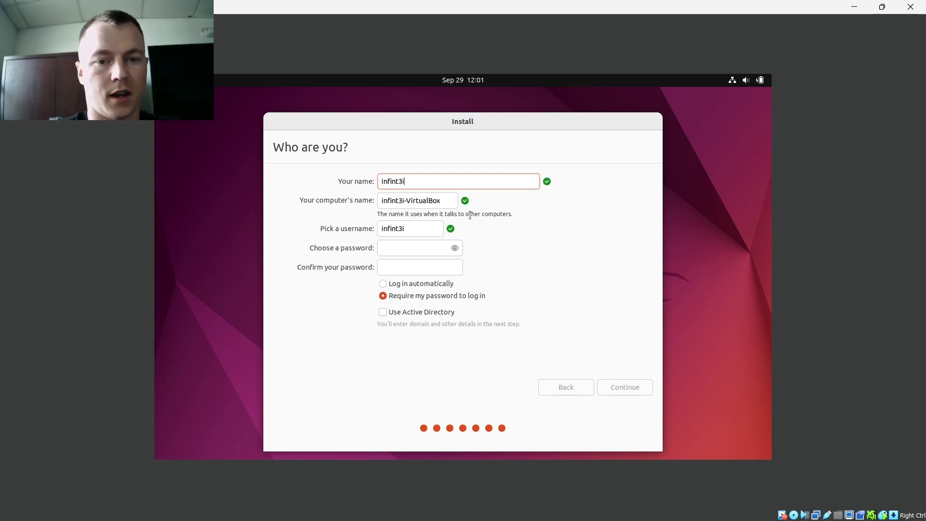
{"action": "left_click", "coordinate": [411, 250]}
{"action": "type", "text": "●●●●●●●●●●●●●"}
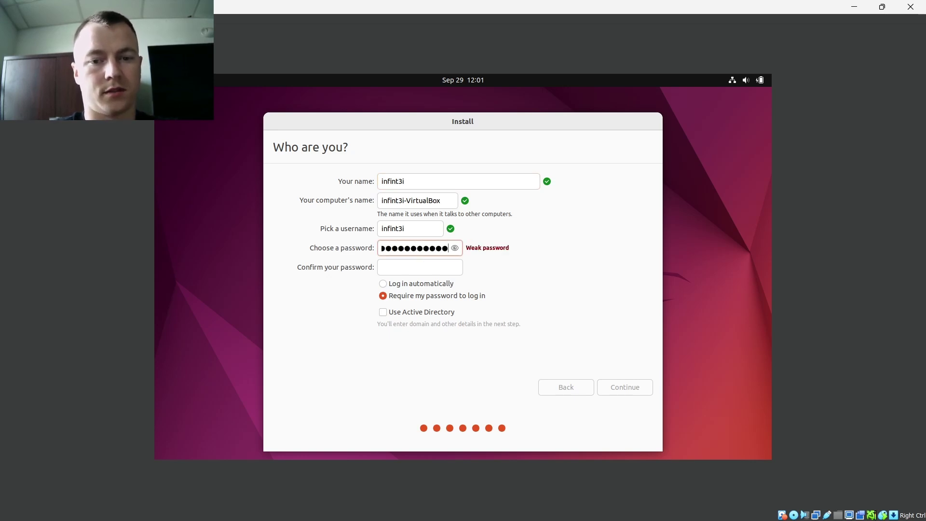
{"action": "type", "text": "●"}
{"action": "key", "text": "Tab"}
{"action": "type", "text": "●●●●●●●●●●●●●●"}
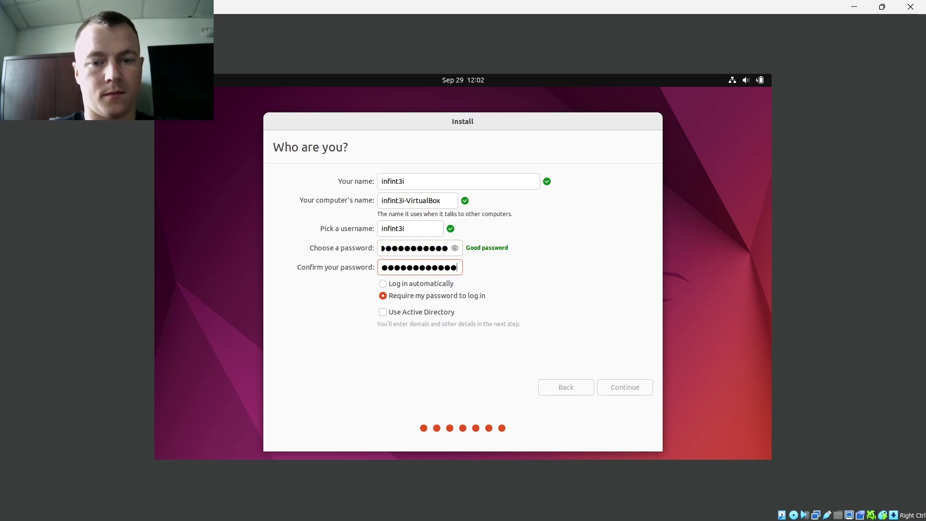
Set the new account to log in automatically and continue with the installation
{"action": "left_click", "coordinate": [412, 284]}
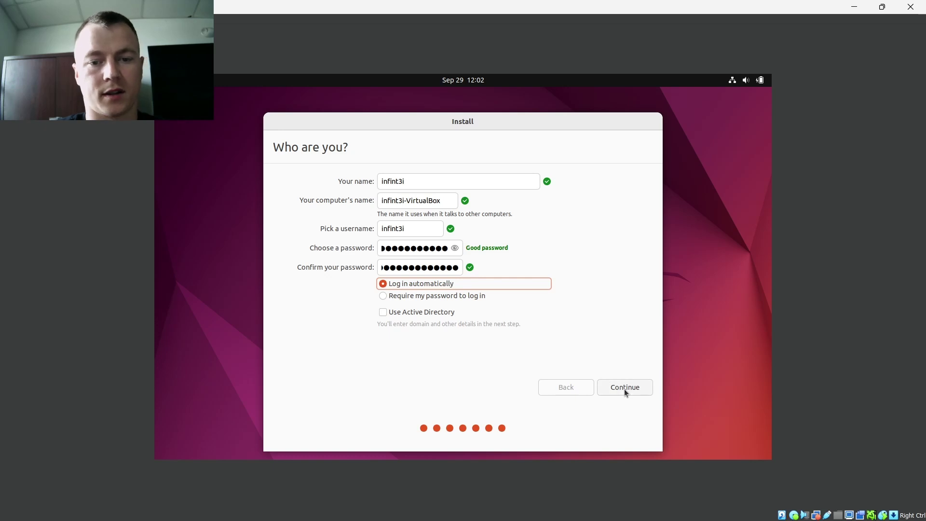
{"action": "left_click", "coordinate": [475, 298]}
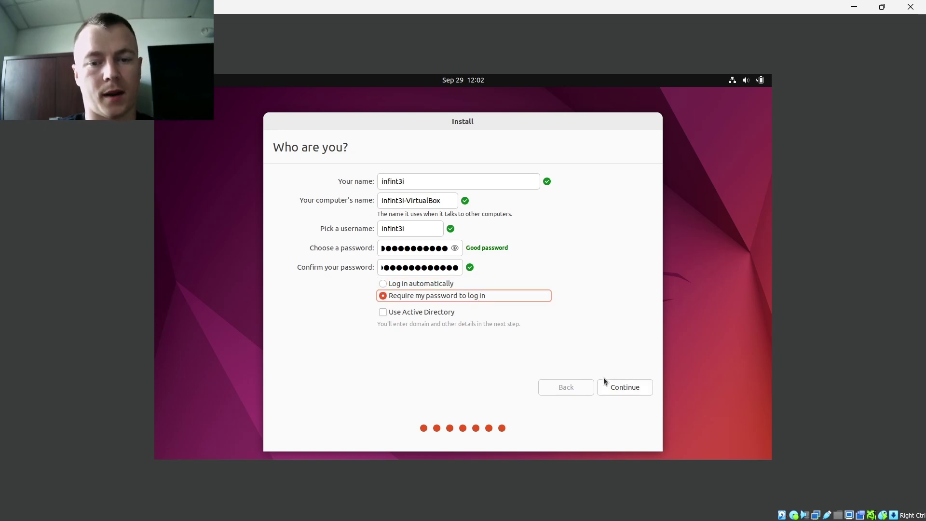
{"action": "left_click", "coordinate": [436, 281]}
{"action": "left_click", "coordinate": [633, 387]}
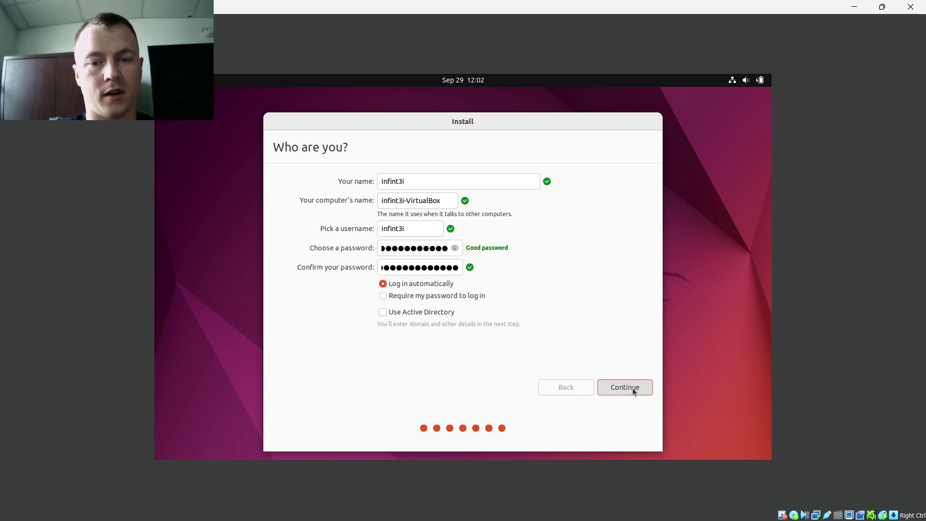